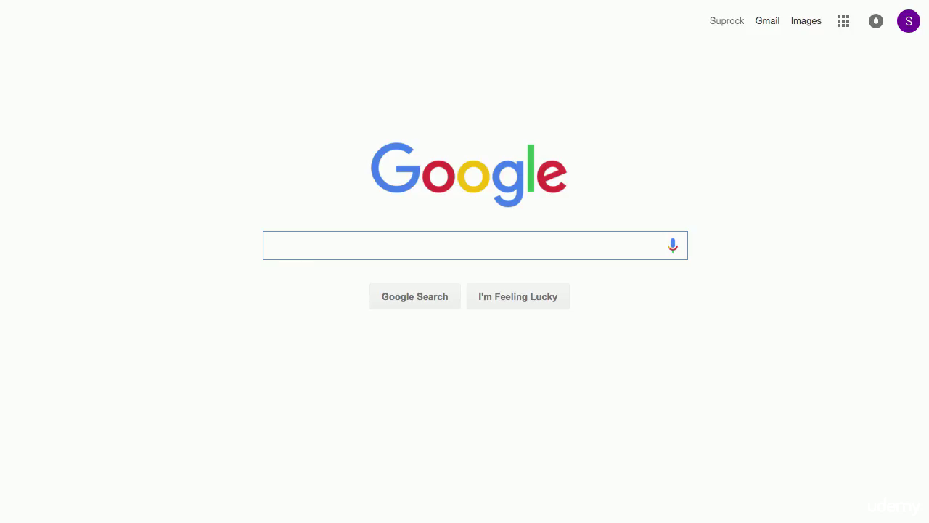
- Search for google.com/analytics and open the official Google Analytics website from the results
{"action": "type", "text": "google.com/analytics"}
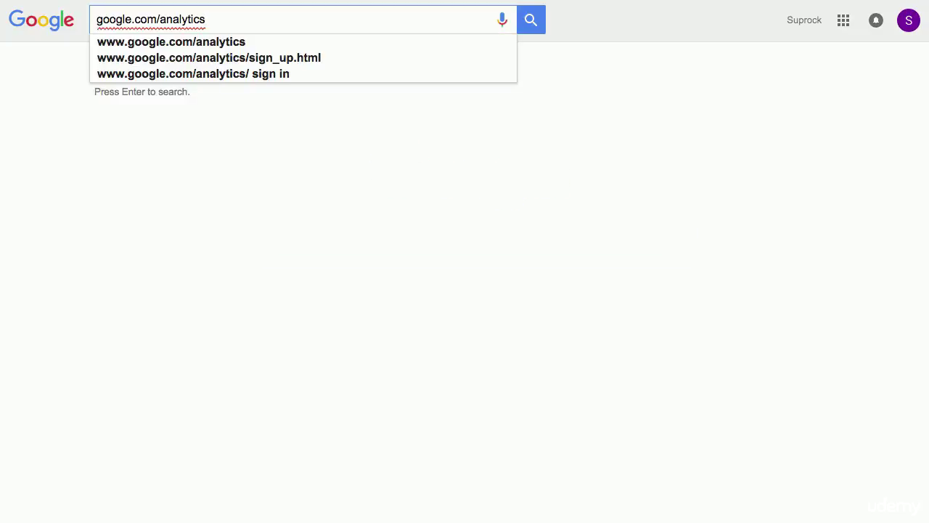
{"action": "key", "text": "Return"}
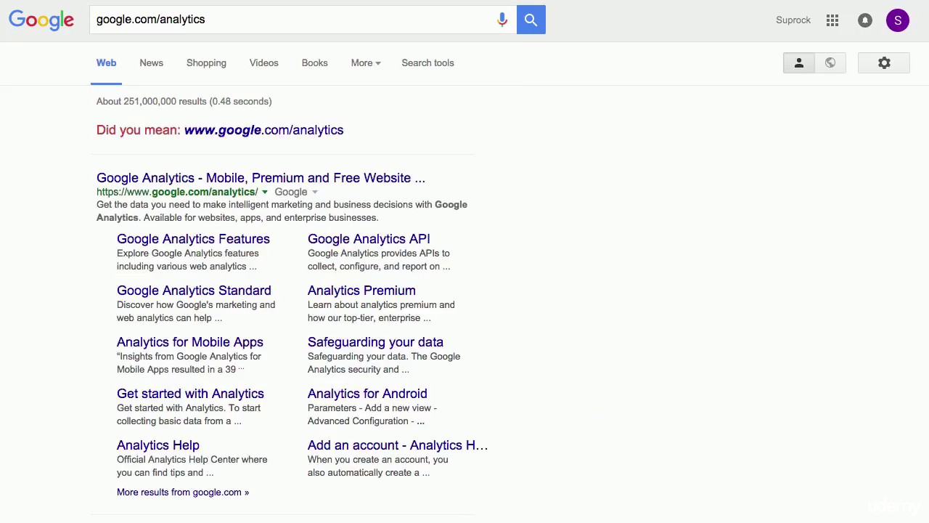
{"action": "left_click", "coordinate": [210, 187]}
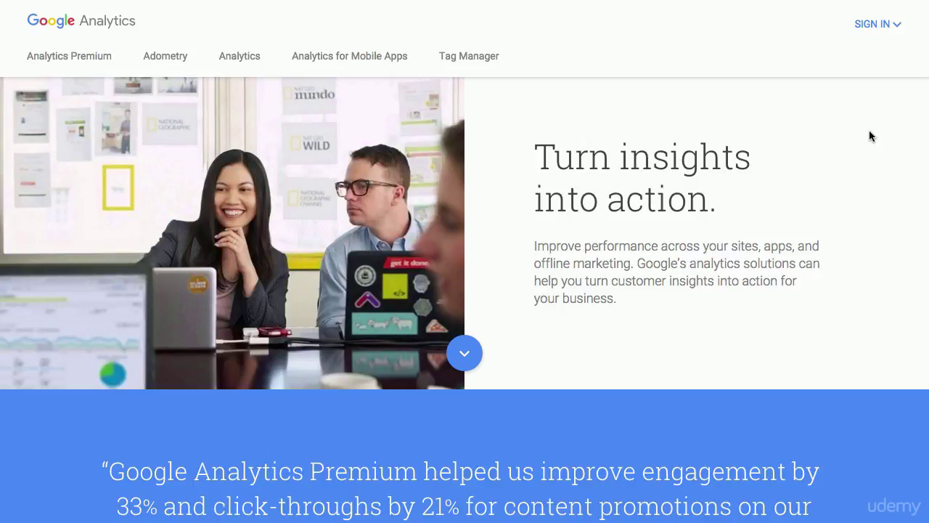
- Sign in to the standard Google Analytics product and start signing up for a new account
{"action": "left_click", "coordinate": [877, 25]}
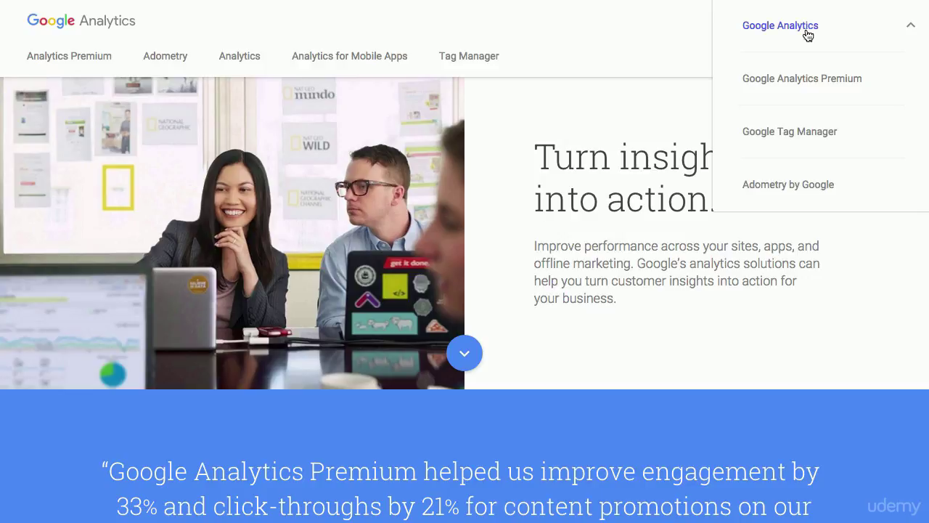
{"action": "left_click", "coordinate": [808, 29]}
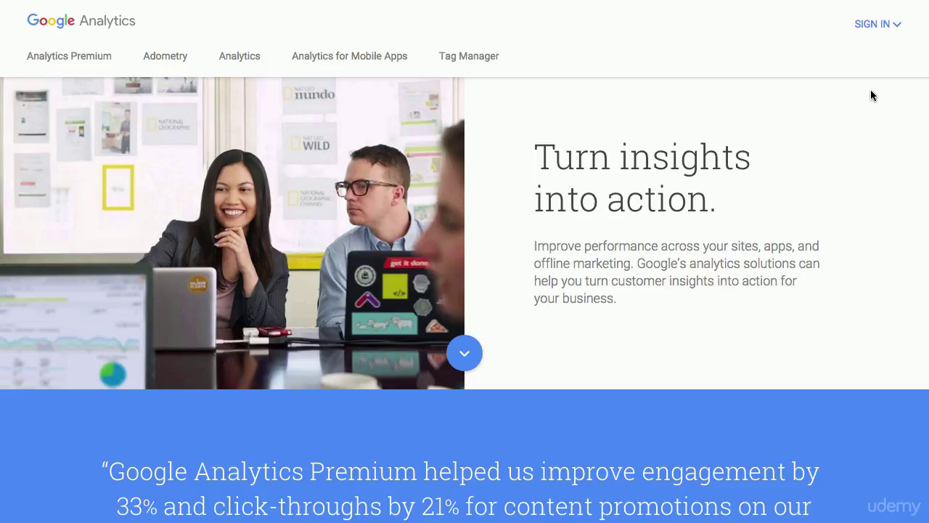
{"action": "left_click", "coordinate": [882, 27]}
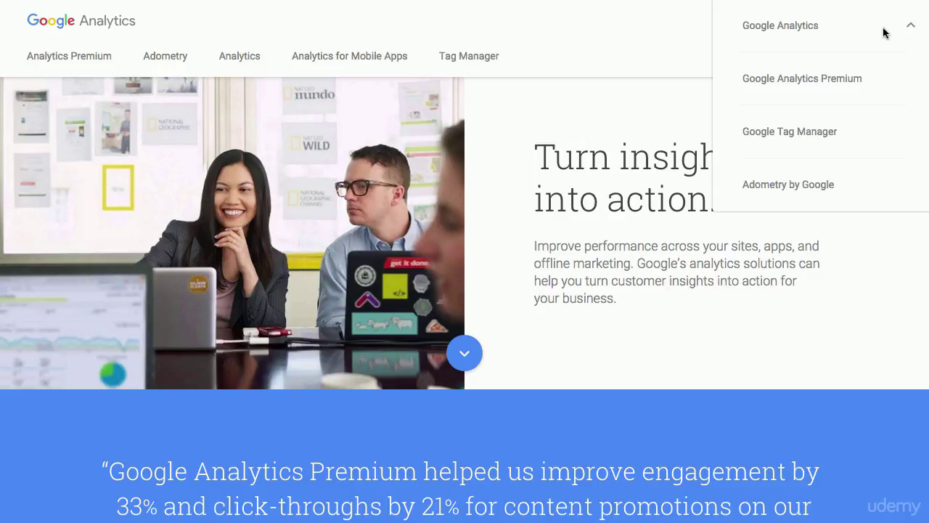
{"action": "left_click", "coordinate": [788, 26]}
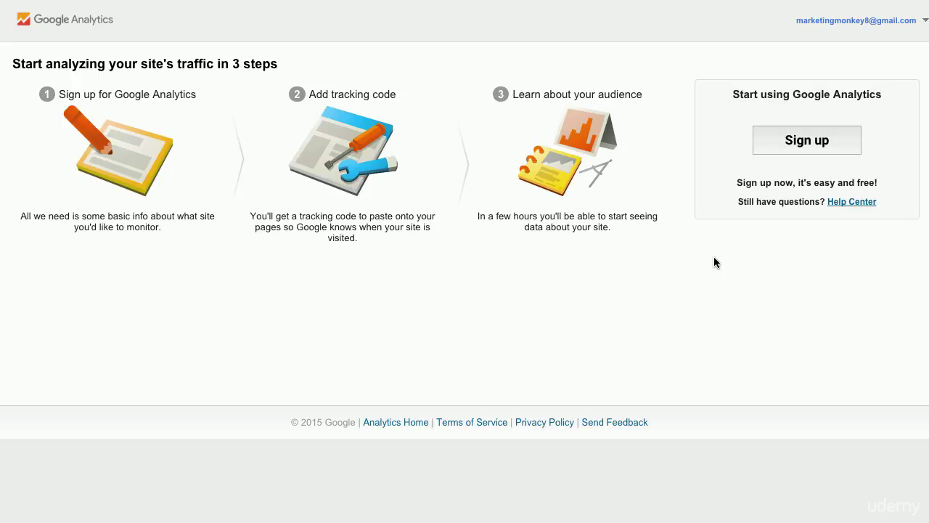
{"action": "left_click", "coordinate": [791, 150]}
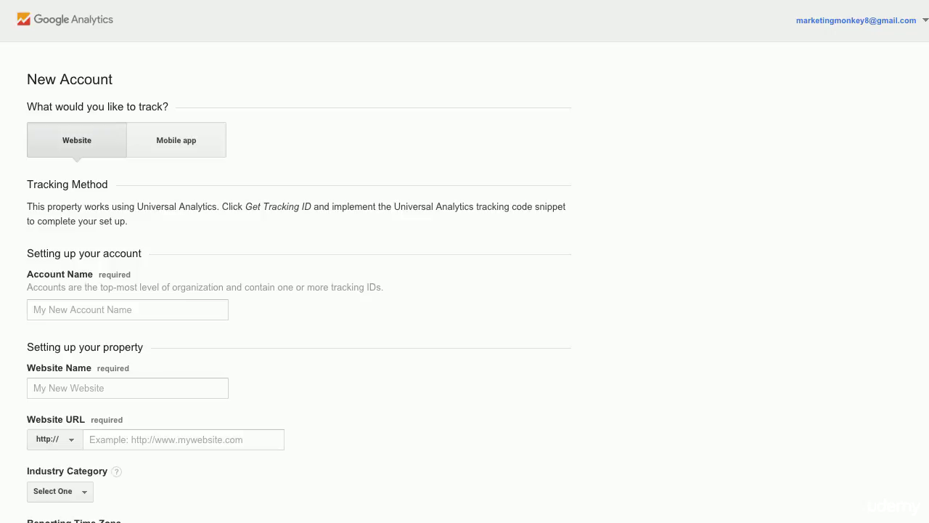
- Enter MarketingMonkey as the account name and MarketingMonkey.com as the website name
{"action": "left_click", "coordinate": [127, 309]}
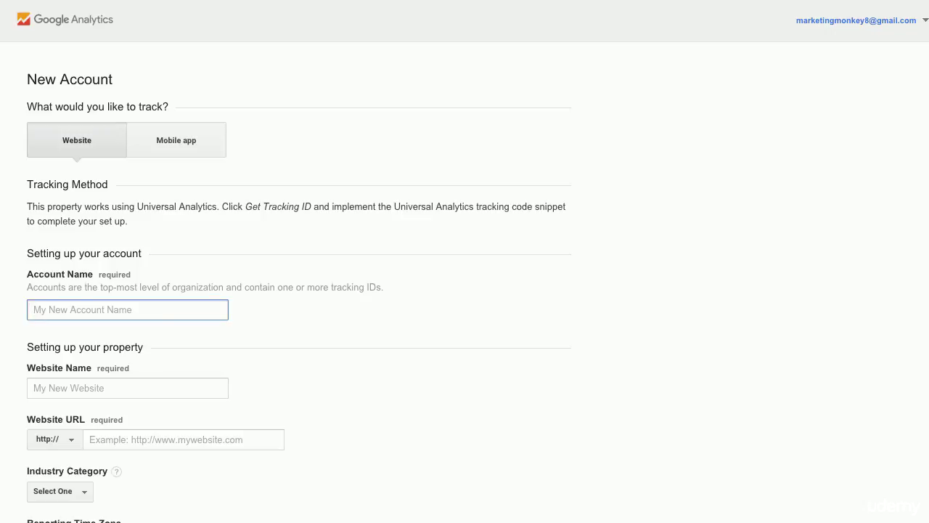
{"action": "type", "text": "MarketingMonkey"}
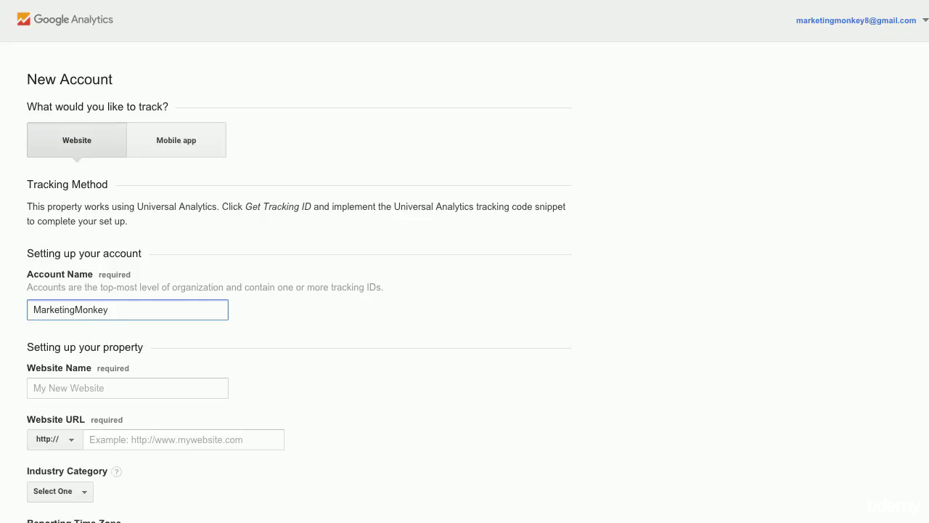
{"action": "left_click", "coordinate": [127, 388]}
{"action": "type", "text": "MarketingMonkey"}
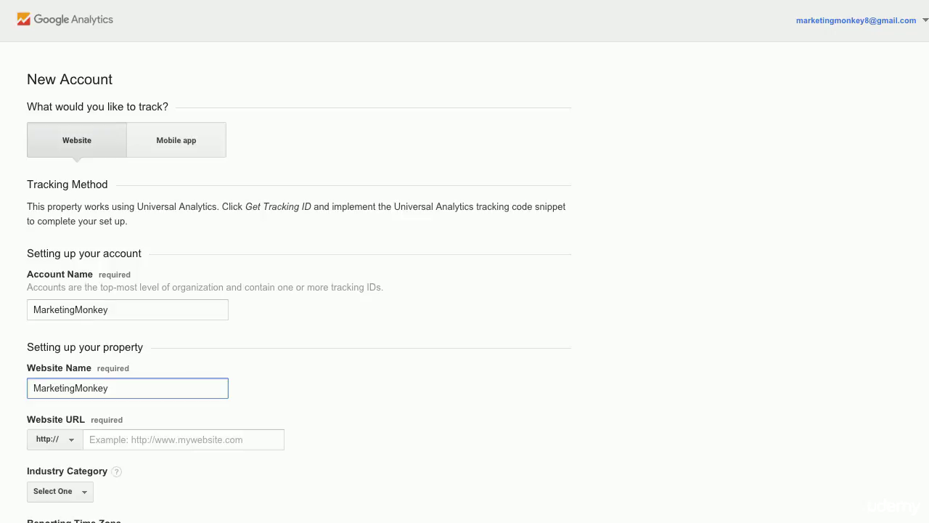
{"action": "type", "text": ".com"}
{"action": "key", "text": "Tab"}
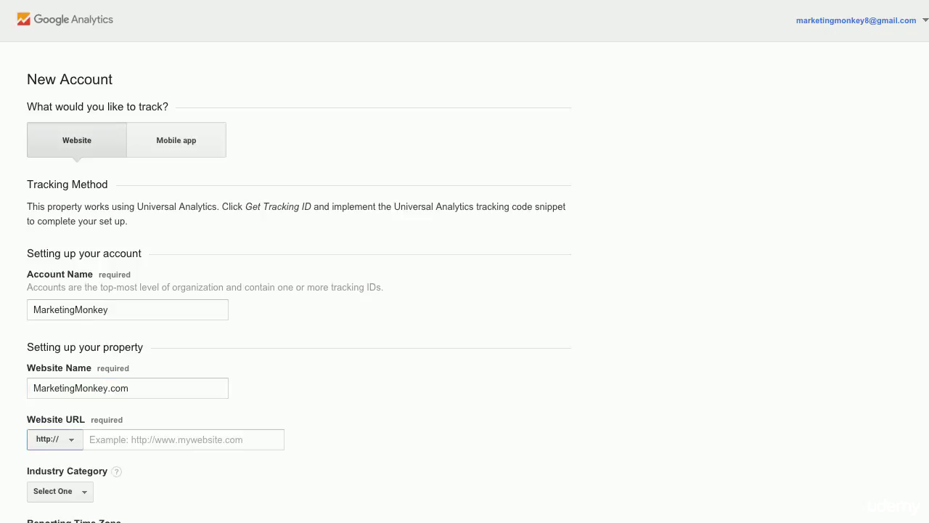
{"action": "key", "text": "Tab"}
{"action": "type", "text": "www.market"}
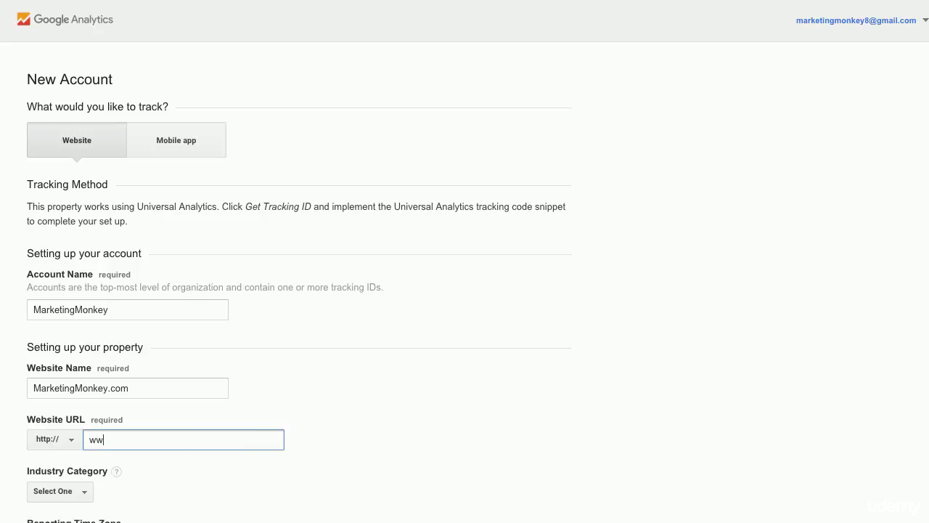
{"action": "type", "text": "ingmonkey.com"}
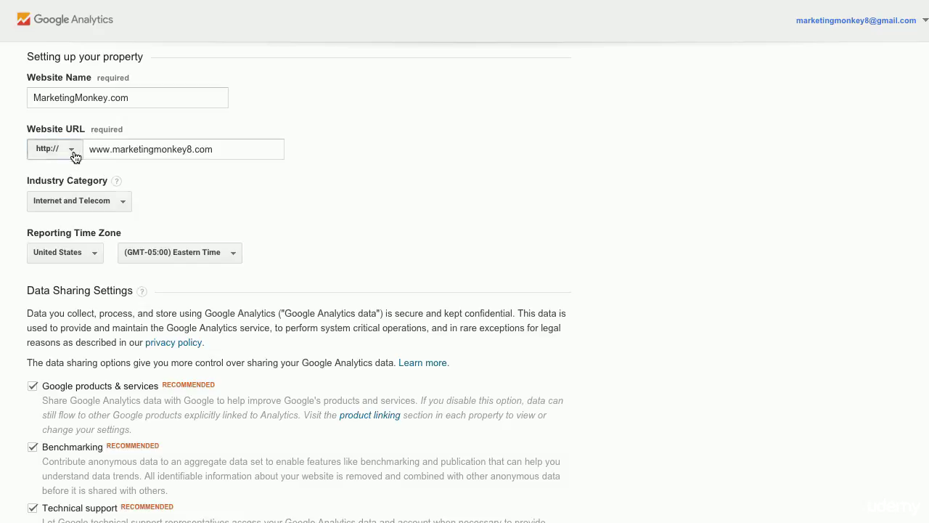
{"action": "left_click", "coordinate": [75, 154]}
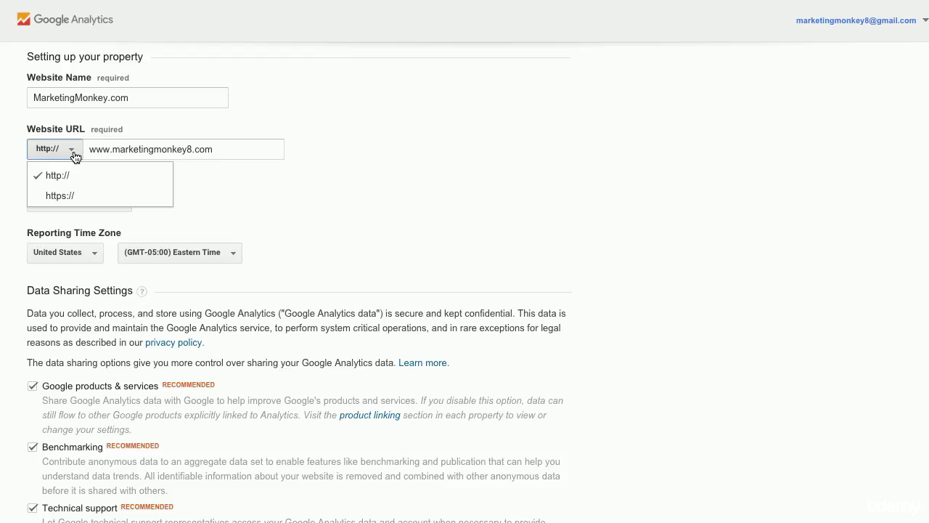
{"action": "left_click", "coordinate": [458, 163]}
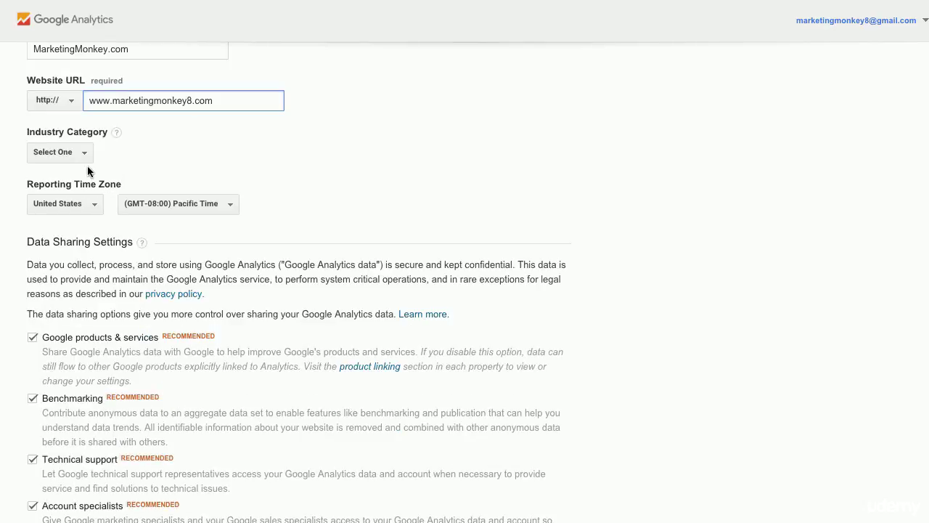
- Set the industry category to Internet and Telecom and the reporting time zone to (GMT-05:00) Eastern Time
{"action": "left_click", "coordinate": [81, 155]}
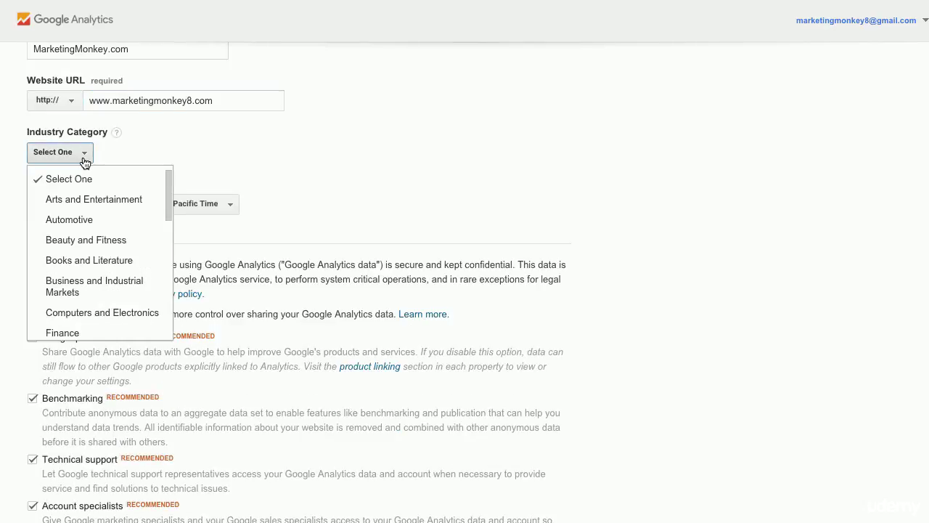
{"action": "scroll", "coordinate": [93, 230], "scroll_direction": "down", "scroll_amount": 2}
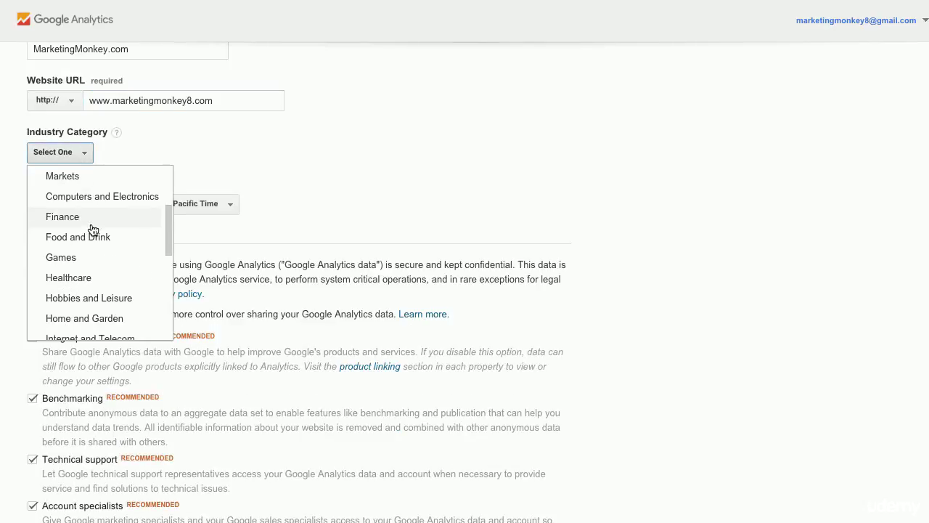
{"action": "scroll", "coordinate": [93, 230], "scroll_direction": "down", "scroll_amount": 2}
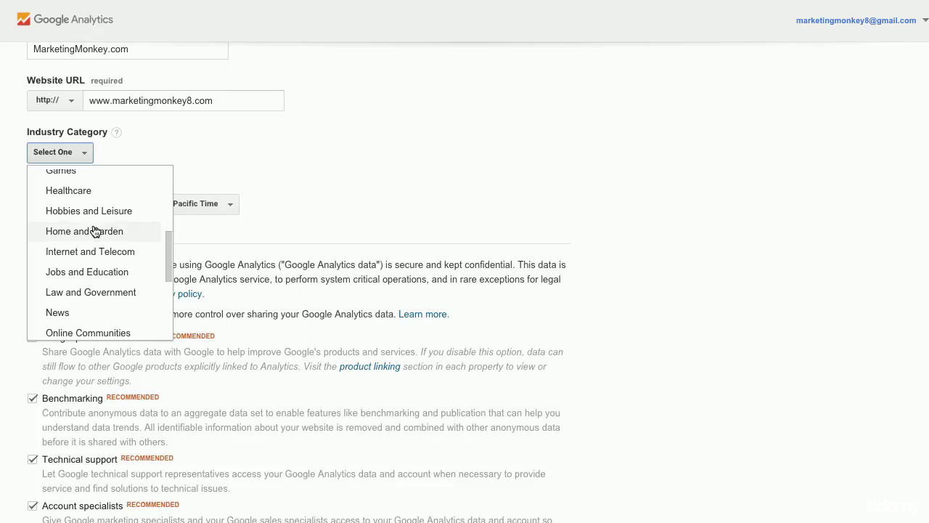
{"action": "left_click", "coordinate": [121, 253]}
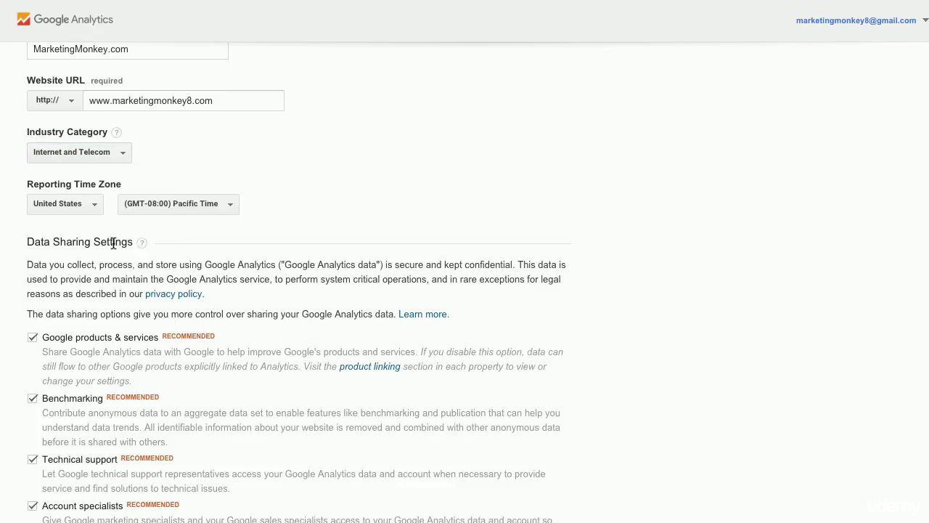
{"action": "left_click", "coordinate": [206, 209]}
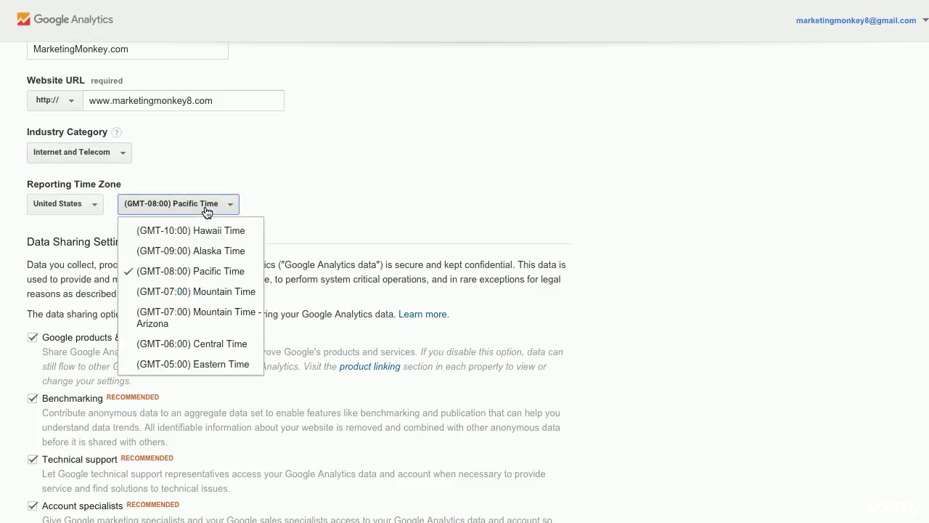
{"action": "left_click", "coordinate": [217, 365]}
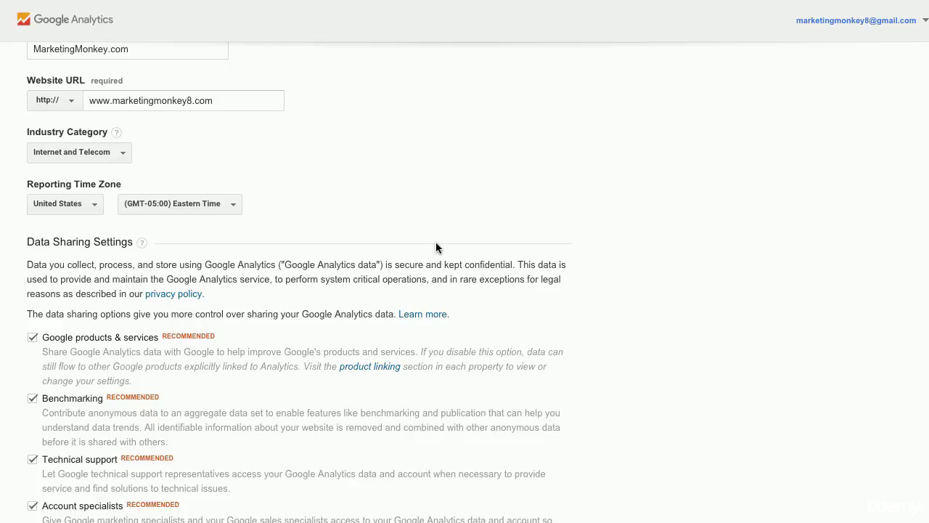
- Request the tracking ID with all data sharing options enabled and read through the United States terms of service agreement
{"action": "scroll", "coordinate": [421, 387], "scroll_direction": "up", "scroll_amount": 1}
{"action": "scroll", "coordinate": [419, 388], "scroll_direction": "down", "scroll_amount": 3}
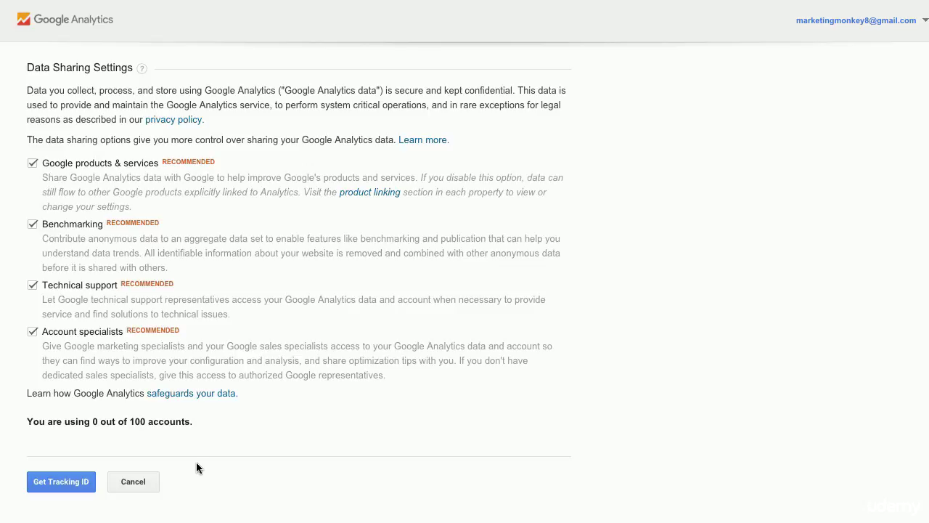
{"action": "left_click", "coordinate": [69, 480]}
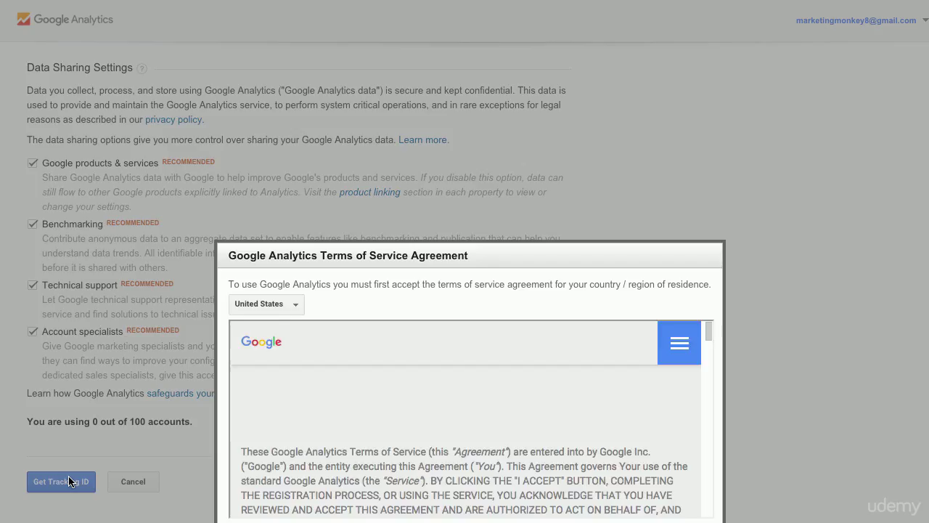
{"action": "scroll", "coordinate": [518, 423], "scroll_direction": "down", "scroll_amount": 2}
{"action": "scroll", "coordinate": [520, 423], "scroll_direction": "down", "scroll_amount": 15}
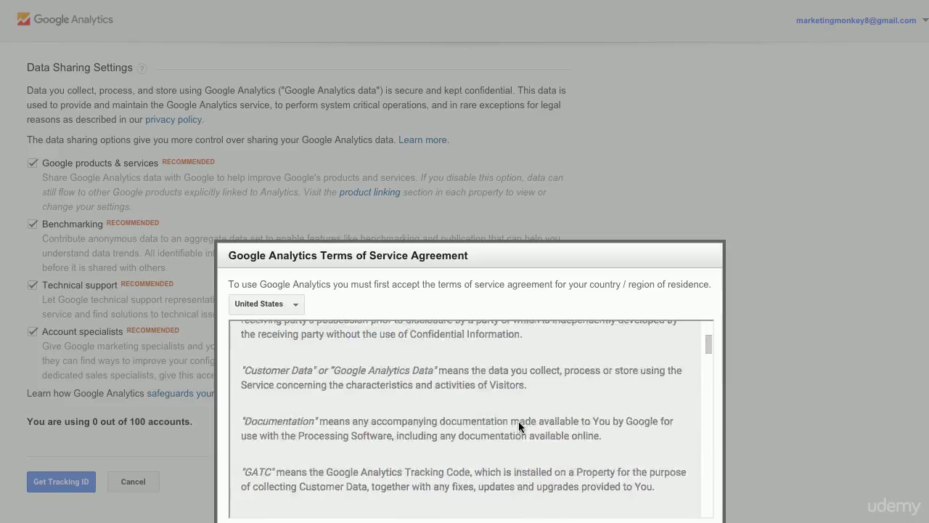
{"action": "scroll", "coordinate": [518, 426], "scroll_direction": "down", "scroll_amount": 20}
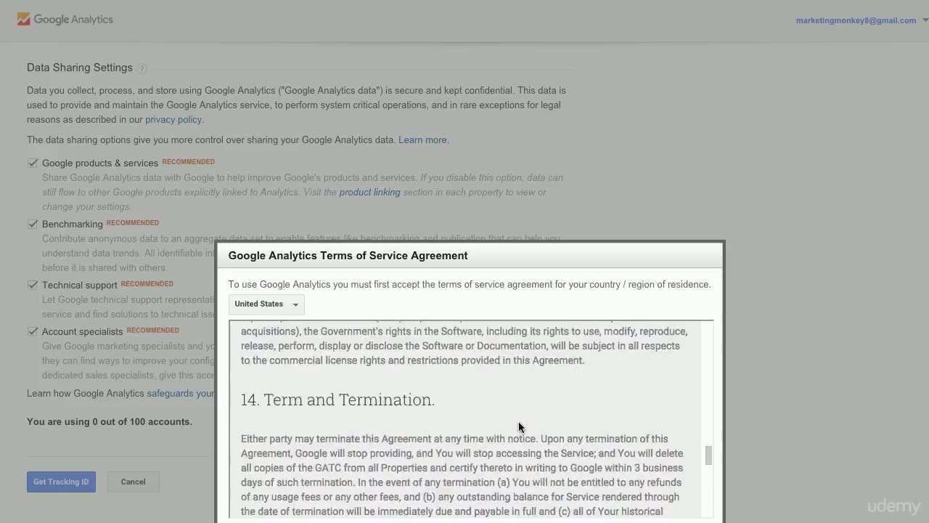